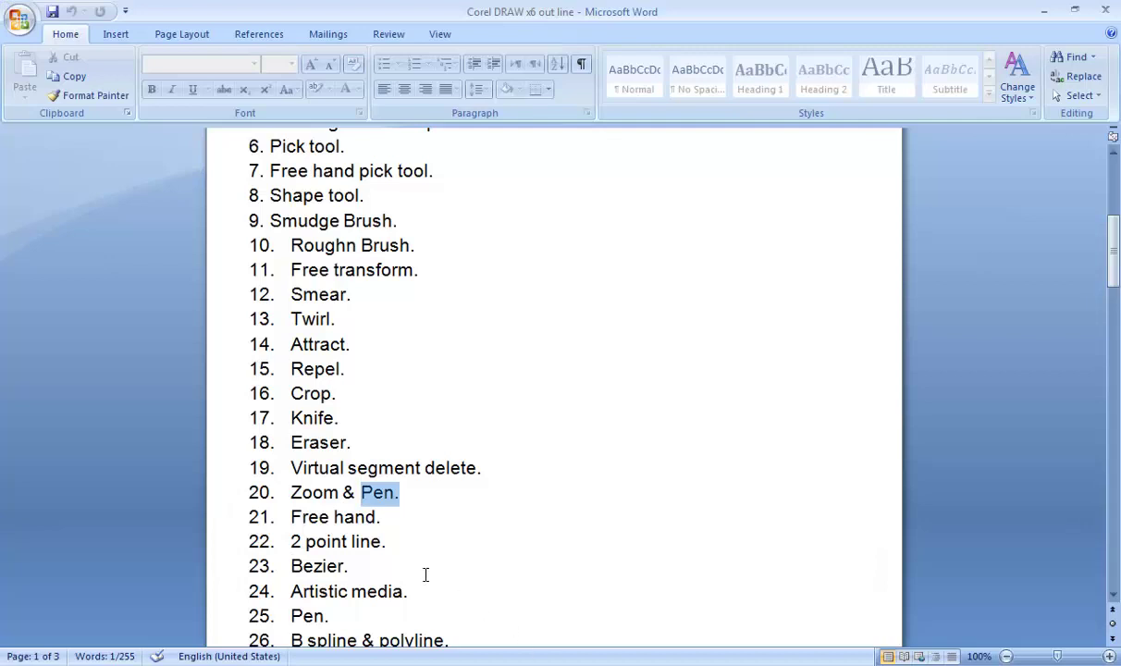
# Highlight the "Free hand." item in the outline, then switch to CorelDRAW and draw a closed freehand curve about 12.5 by 4.4 inches.
pyautogui.moveTo(392, 524); pyautogui.dragTo(290, 518)
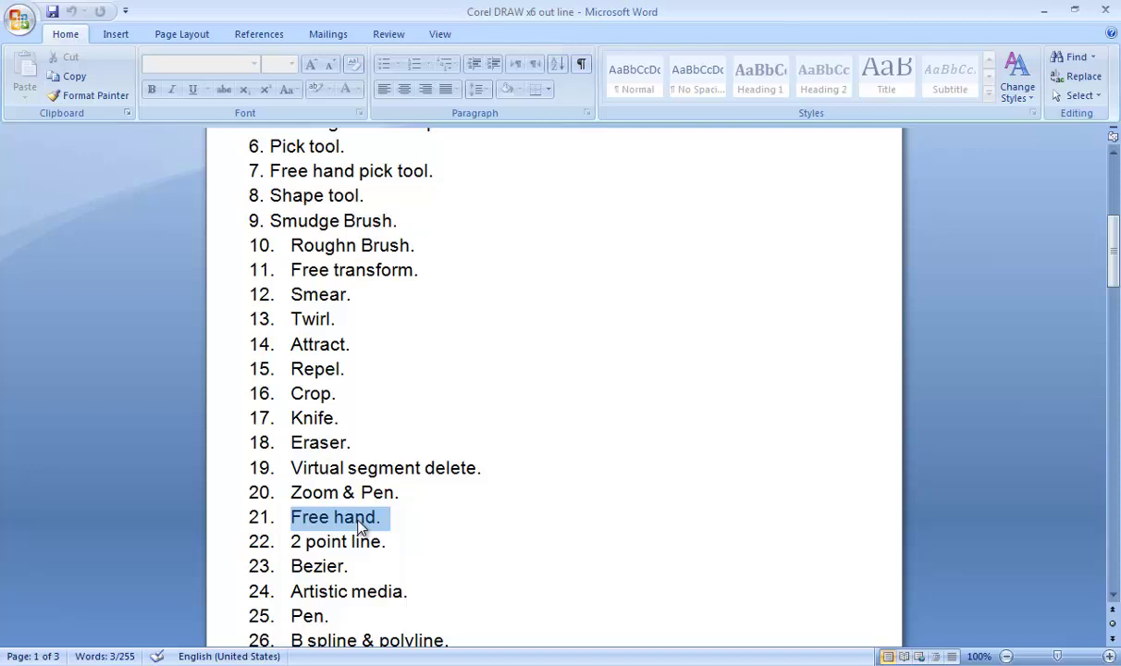
pyautogui.hotkey('alt', 'Tab')
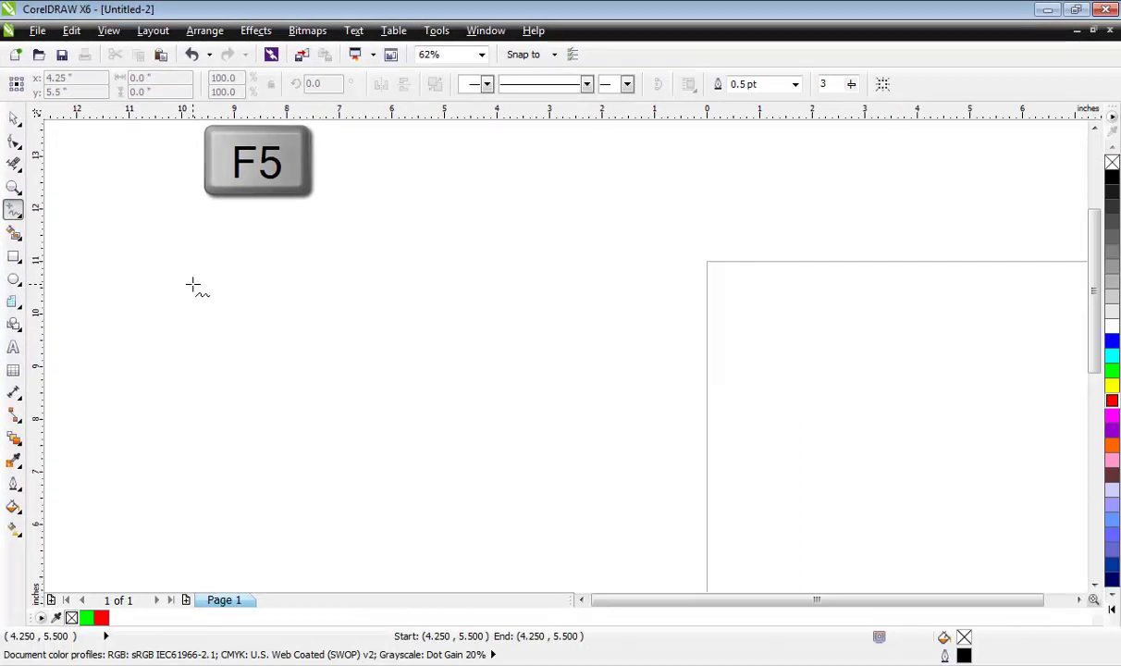
pyautogui.moveTo(192, 284)
pyautogui.mouseDown()
pyautogui.moveTo(239, 259)
pyautogui.moveTo(280, 291)
pyautogui.moveTo(303, 291)
pyautogui.moveTo(392, 244)
pyautogui.moveTo(433, 328)
pyautogui.moveTo(536, 249)
pyautogui.moveTo(568, 285)
pyautogui.moveTo(570, 348)
pyautogui.moveTo(683, 294)
pyautogui.moveTo(687, 304)
pyautogui.moveTo(682, 326)
pyautogui.moveTo(678, 313)
pyautogui.moveTo(547, 299)
pyautogui.moveTo(615, 272)
pyautogui.moveTo(752, 271)
pyautogui.moveTo(724, 368)
pyautogui.moveTo(680, 414)
pyautogui.moveTo(668, 390)
pyautogui.moveTo(505, 460)
pyautogui.moveTo(507, 435)
pyautogui.moveTo(447, 464)
pyautogui.moveTo(454, 410)
pyautogui.moveTo(379, 433)
pyautogui.moveTo(413, 395)
pyautogui.moveTo(341, 424)
pyautogui.moveTo(403, 358)
pyautogui.moveTo(334, 402)
pyautogui.moveTo(358, 313)
pyautogui.moveTo(358, 372)
pyautogui.moveTo(258, 361)
pyautogui.moveTo(291, 327)
pyautogui.moveTo(193, 377)
pyautogui.moveTo(201, 324)
pyautogui.moveTo(195, 361)
pyautogui.moveTo(164, 341)
pyautogui.moveTo(169, 295)
pyautogui.moveTo(116, 323)
pyautogui.moveTo(118, 263)
pyautogui.moveTo(192, 283)
pyautogui.mouseUp()
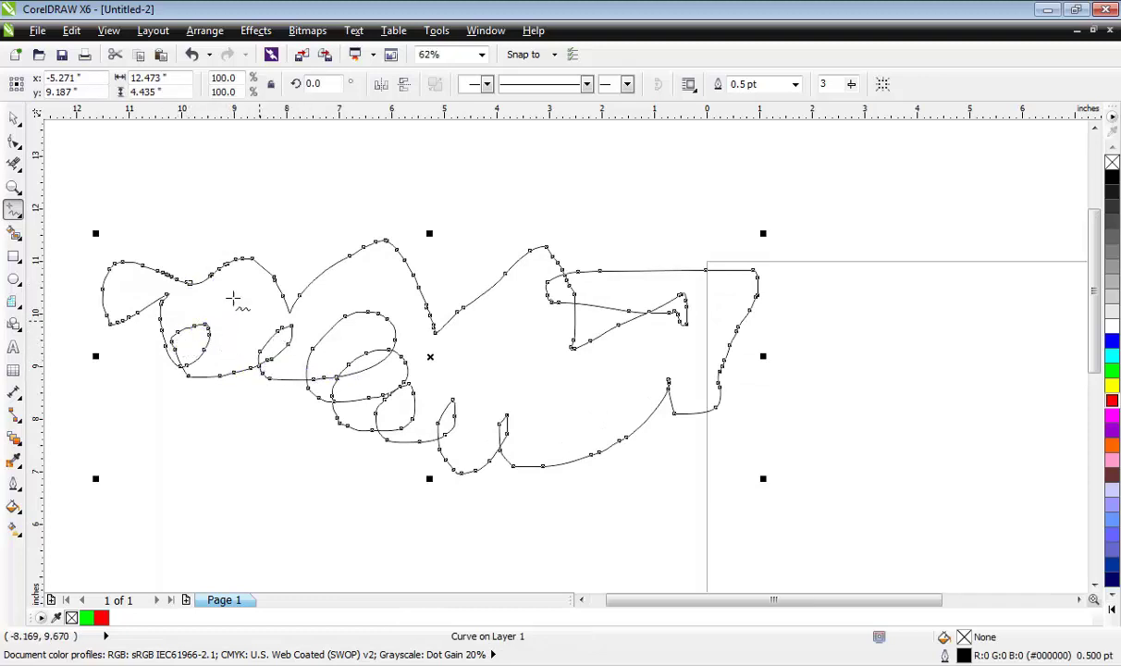
# Fill the freehand curve with orange and move it about 3.8 inches right and 0.45 inches up, overlapping the page.
pyautogui.click(16, 127)
pyautogui.click(262, 295)
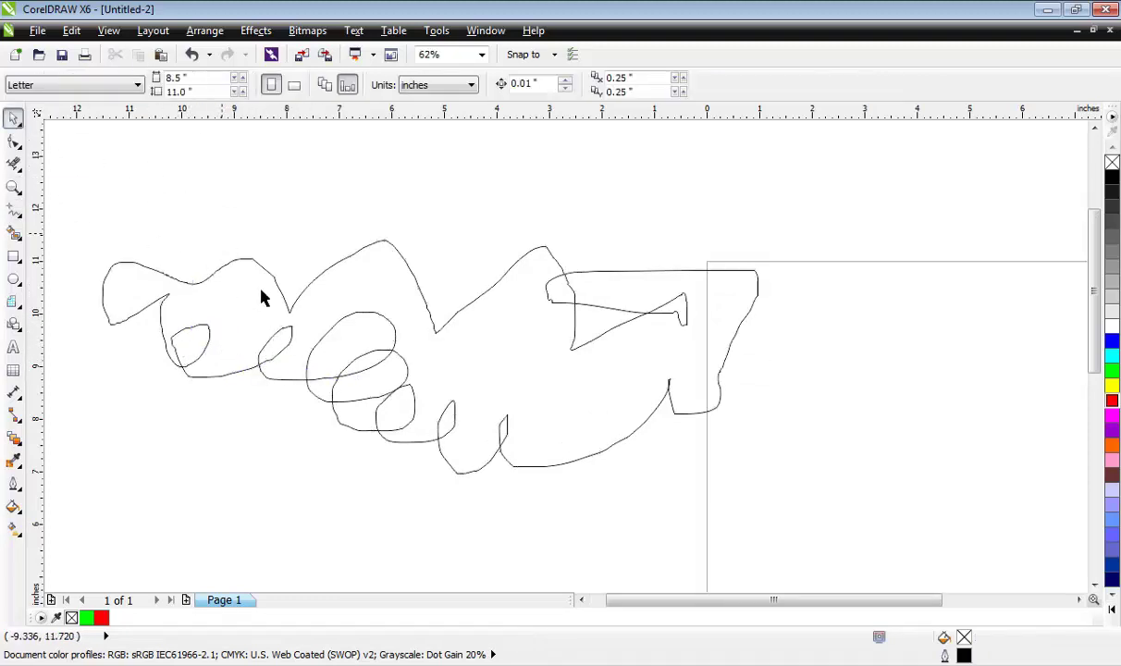
pyautogui.click(288, 318)
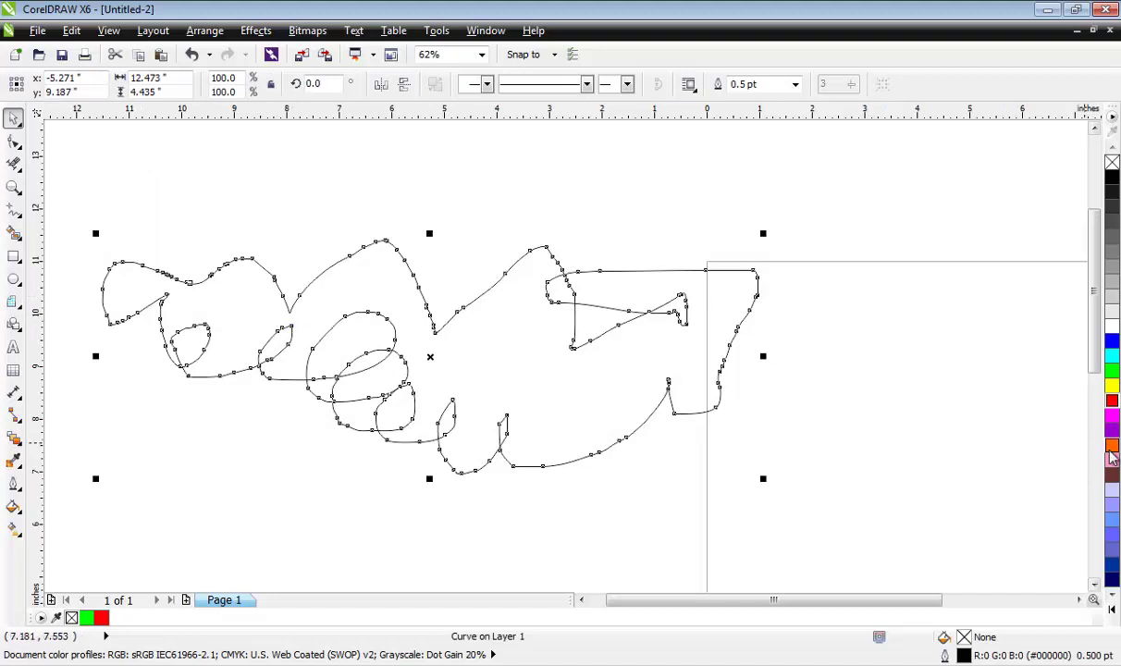
pyautogui.click(1111, 447)
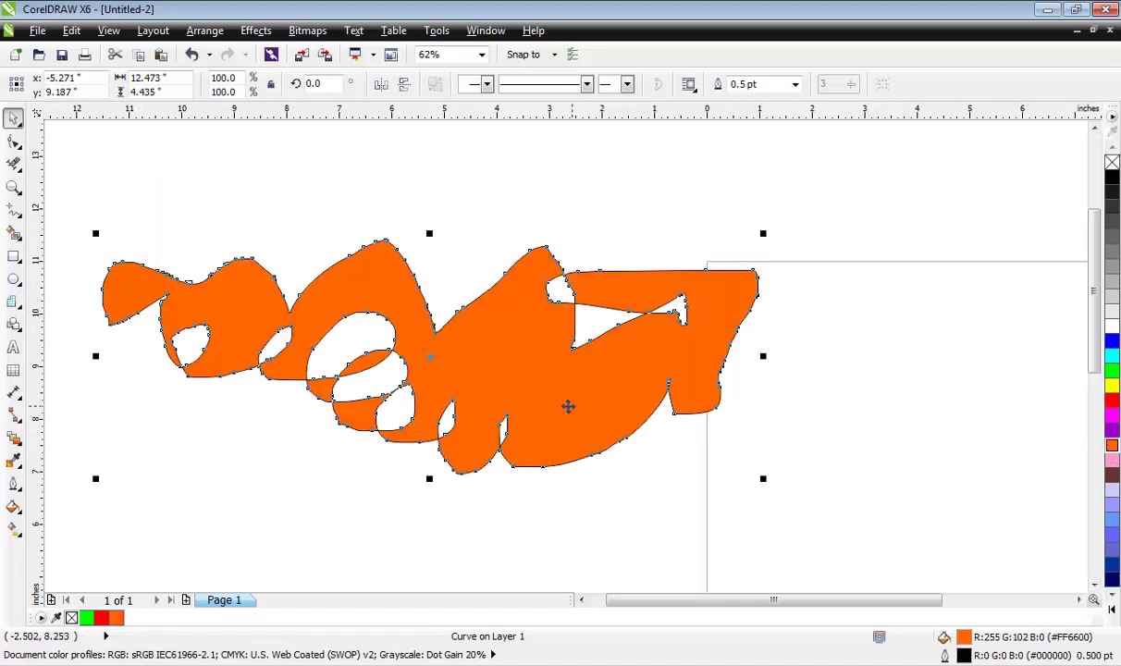
pyautogui.moveTo(526, 369); pyautogui.dragTo(726, 345)
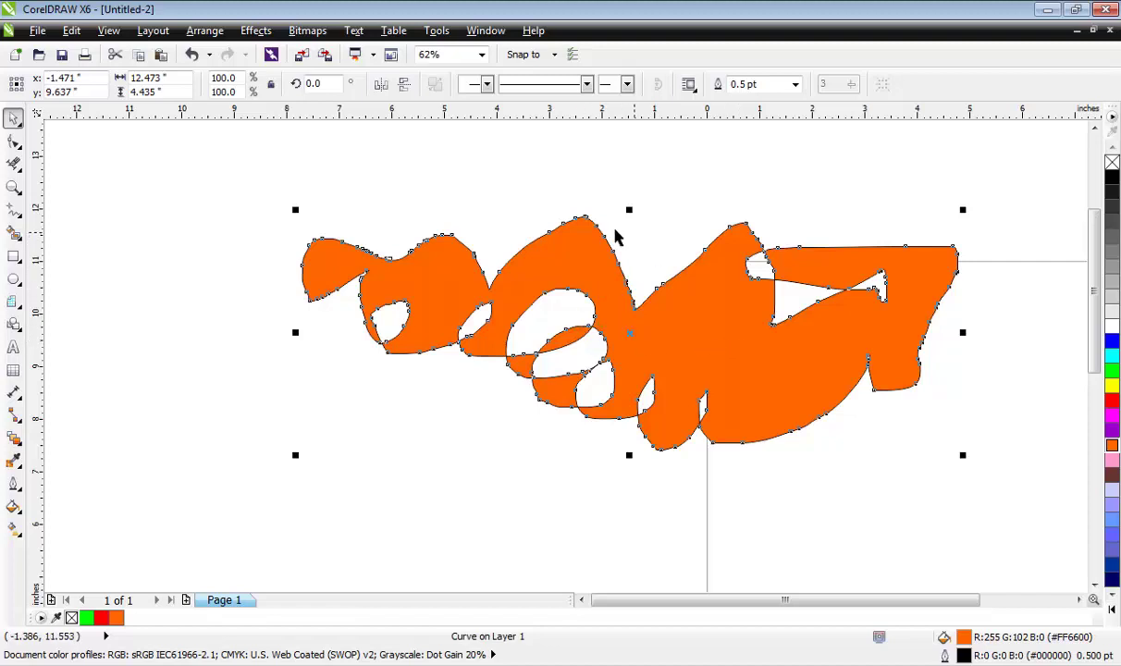
# Reshape the upper edge of the orange curve's middle hump by bending the segment beside a node with the Shape tool.
pyautogui.scroll(3, 593, 220)
pyautogui.scroll(-3, 513, 249)
pyautogui.scroll(3, 462, 258)
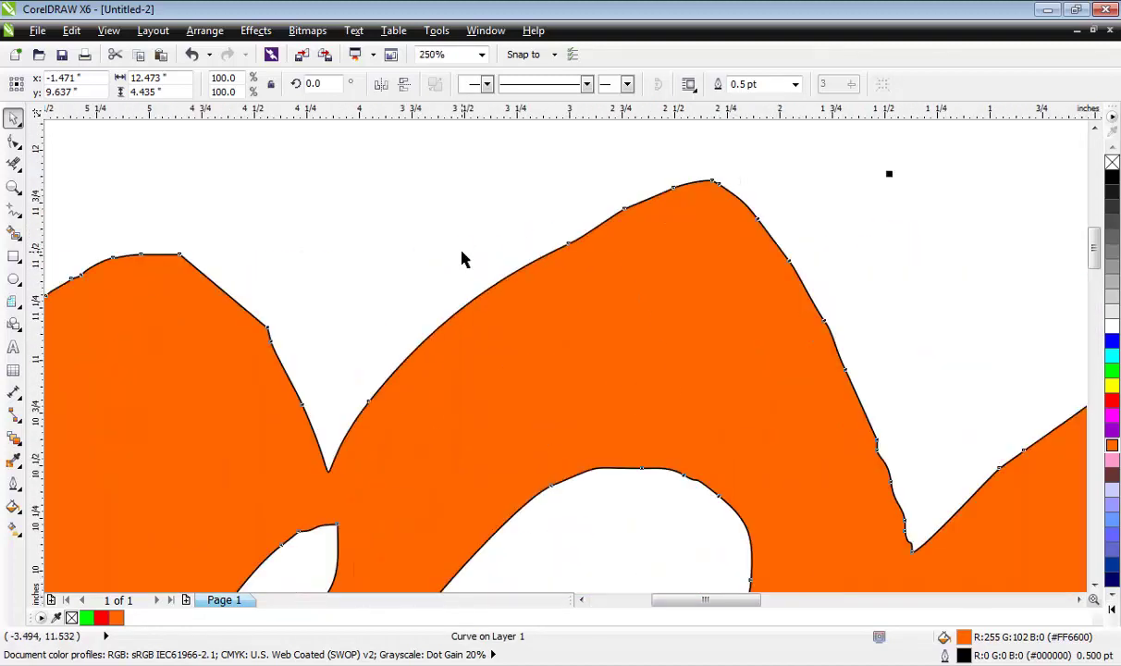
pyautogui.click(14, 142)
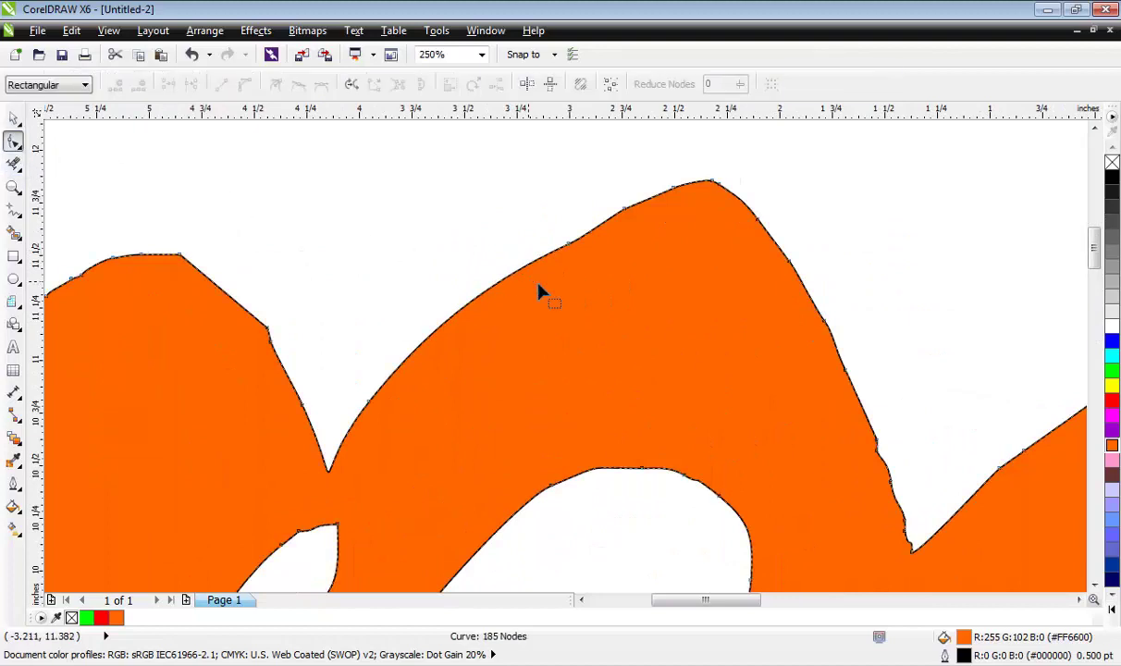
pyautogui.click(625, 209)
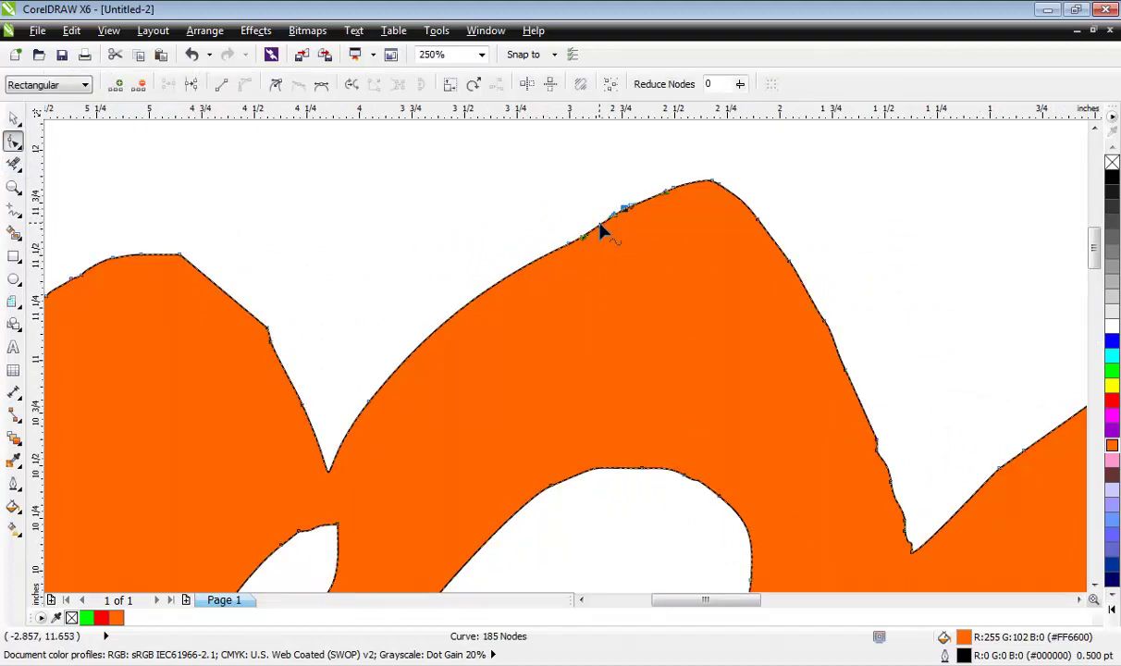
pyautogui.moveTo(589, 241); pyautogui.dragTo(567, 241)
pyautogui.moveTo(601, 317); pyautogui.dragTo(588, 338)
# Delete the node at the sharp notch right of the middle hump, plus the surrounding nodes on both slopes.
pyautogui.scroll(-3, 673, 407)
pyautogui.scroll(2, 672, 396)
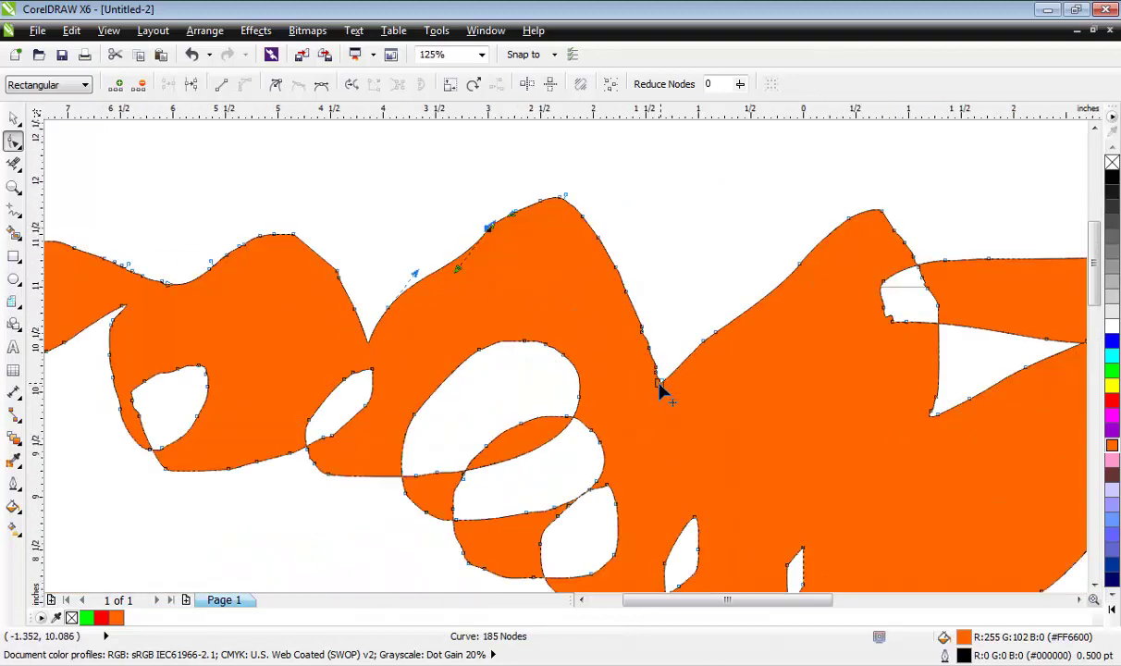
pyautogui.press('Delete')
pyautogui.moveTo(723, 423); pyautogui.dragTo(721, 422)
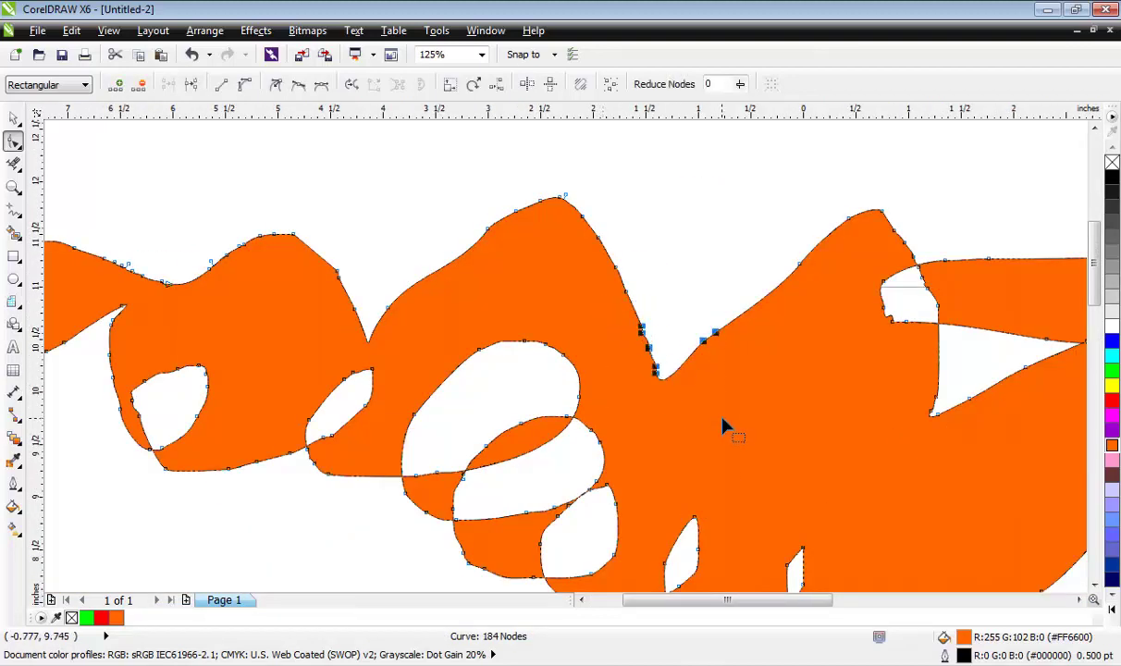
pyautogui.press('Delete')
pyautogui.scroll(-2, 674, 384)
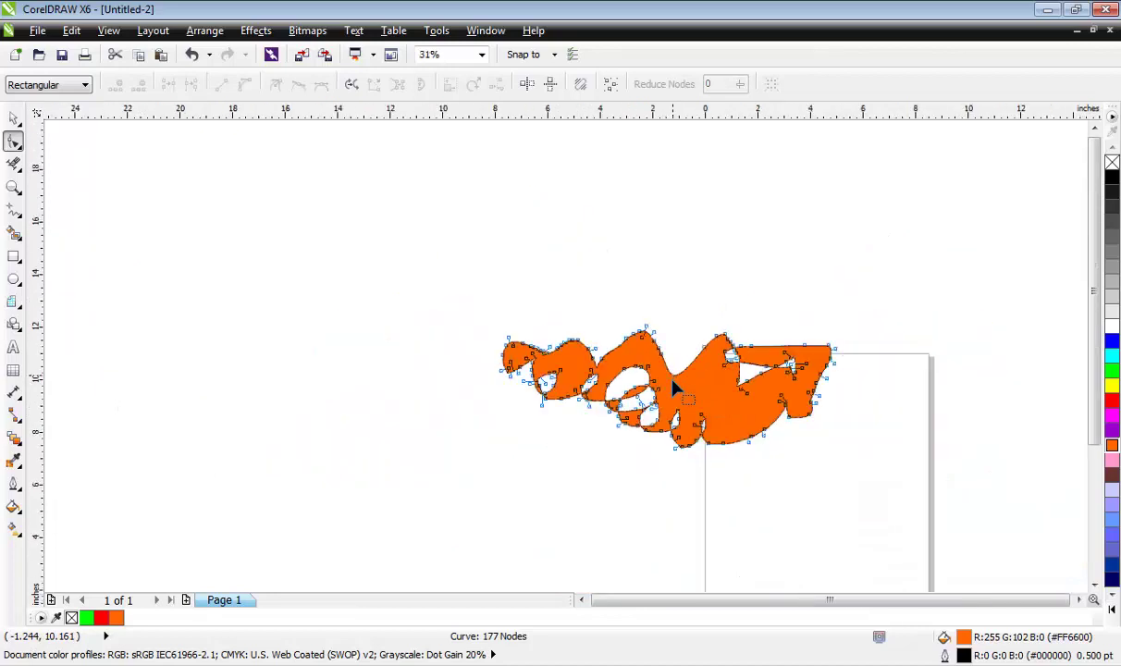
# Select the group of nodes around the narrow loop on the curve's lower edge and delete them.
pyautogui.scroll(2, 645, 440)
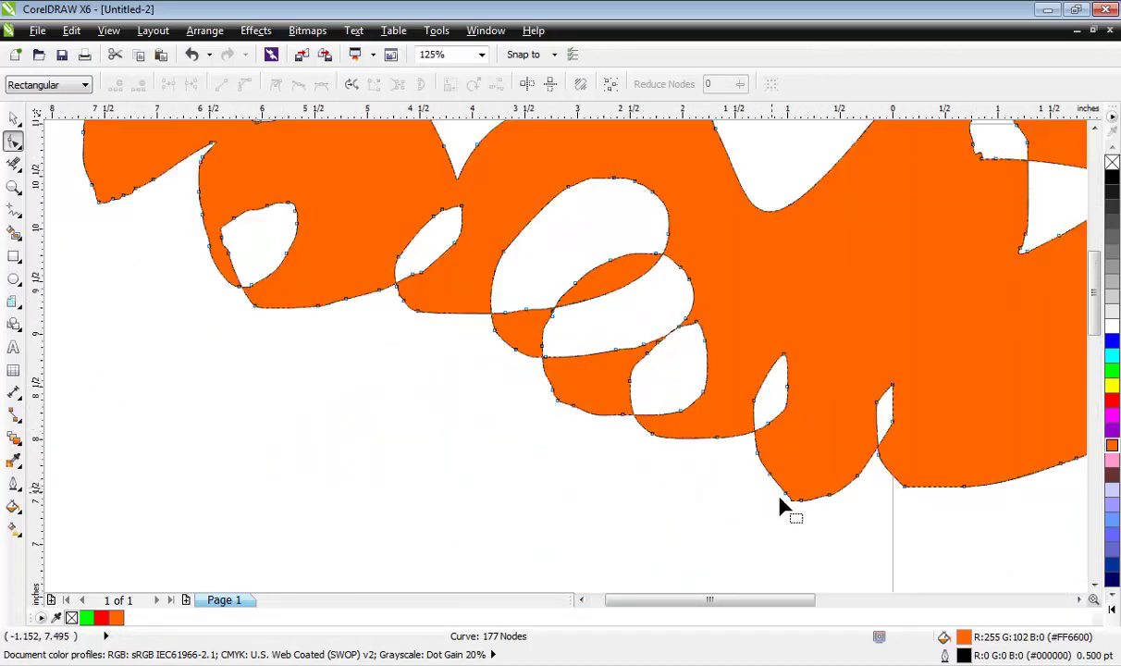
pyautogui.moveTo(787, 514); pyautogui.dragTo(695, 333)
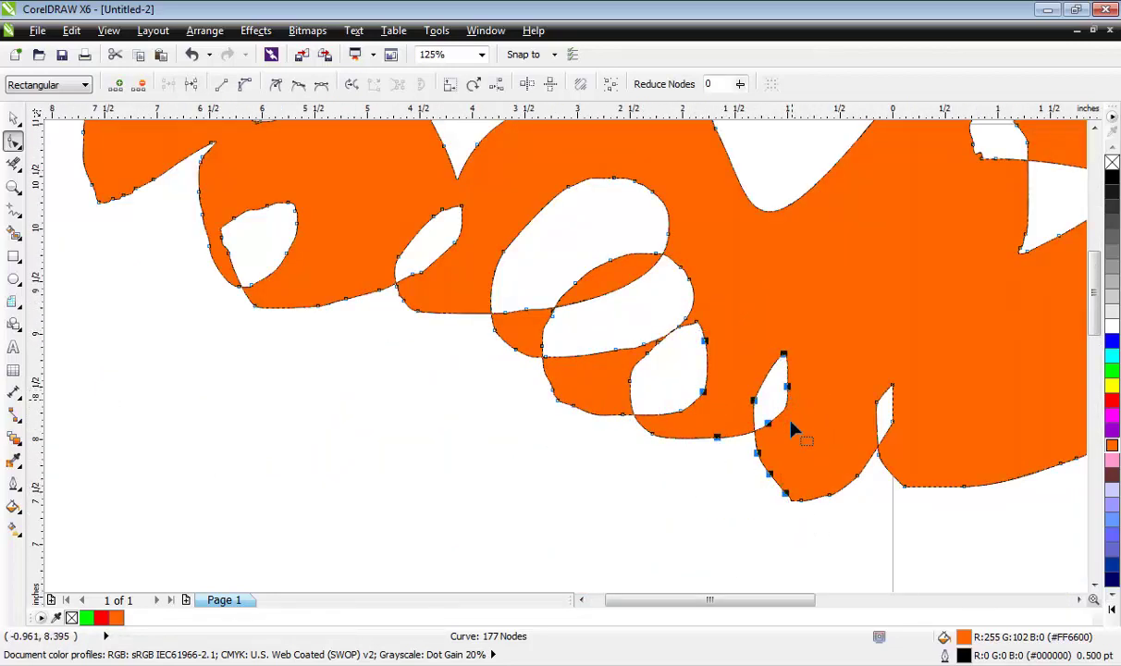
pyautogui.press('Delete')
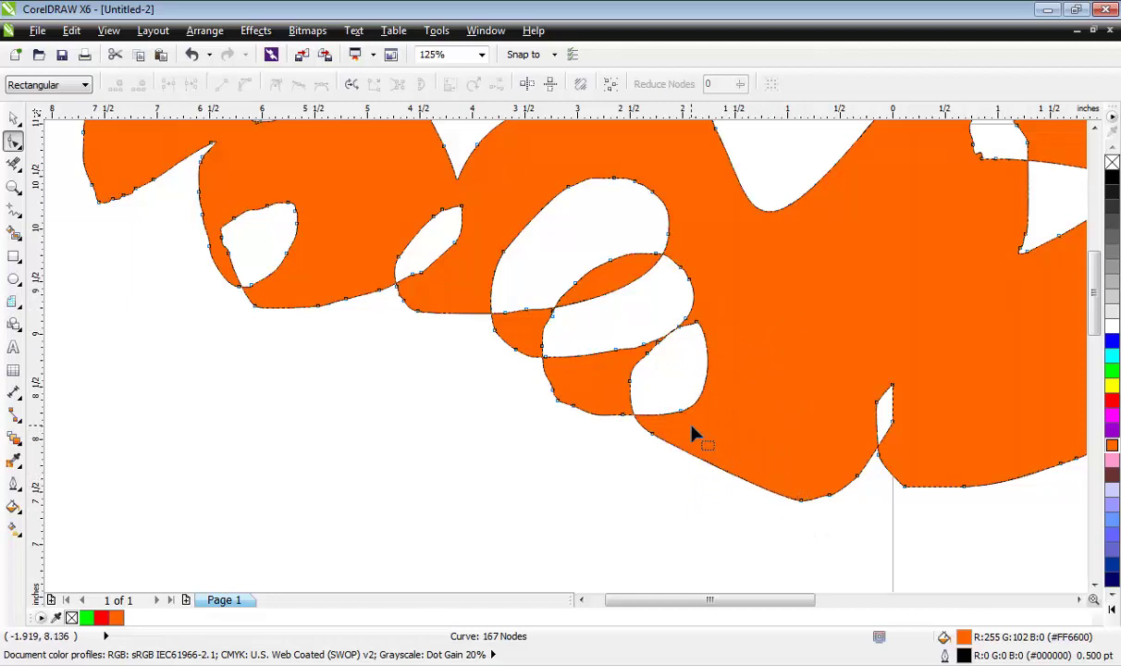
# Delete the whole orange freehand curve from the drawing.
pyautogui.scroll(-5, 693, 431)
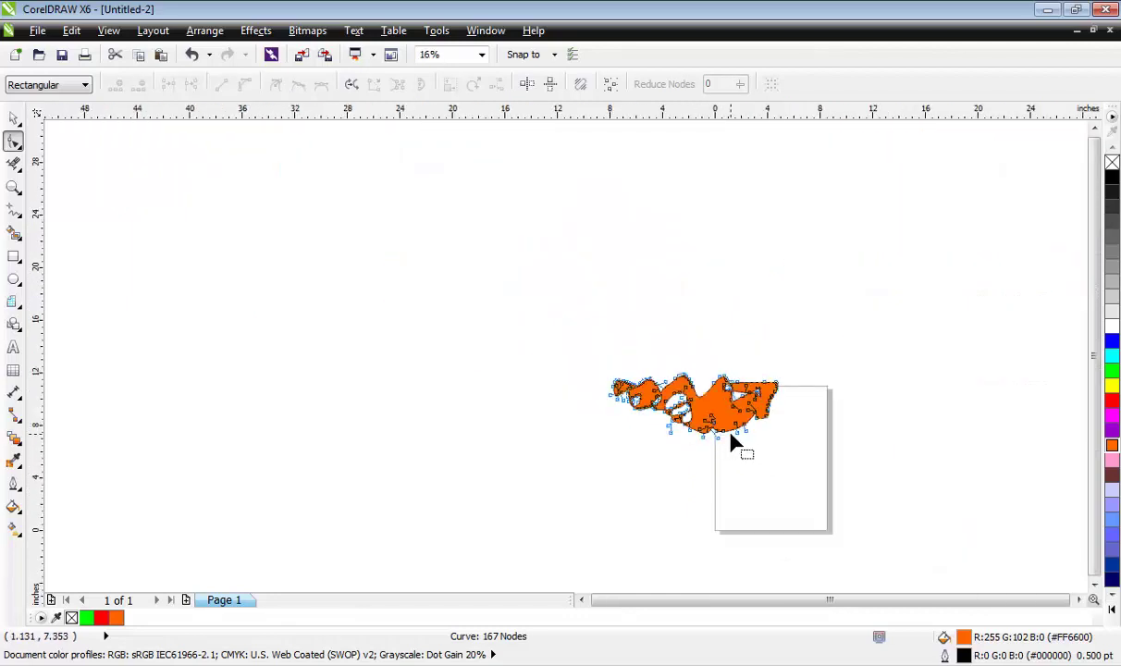
pyautogui.click(14, 117)
pyautogui.press('Delete')
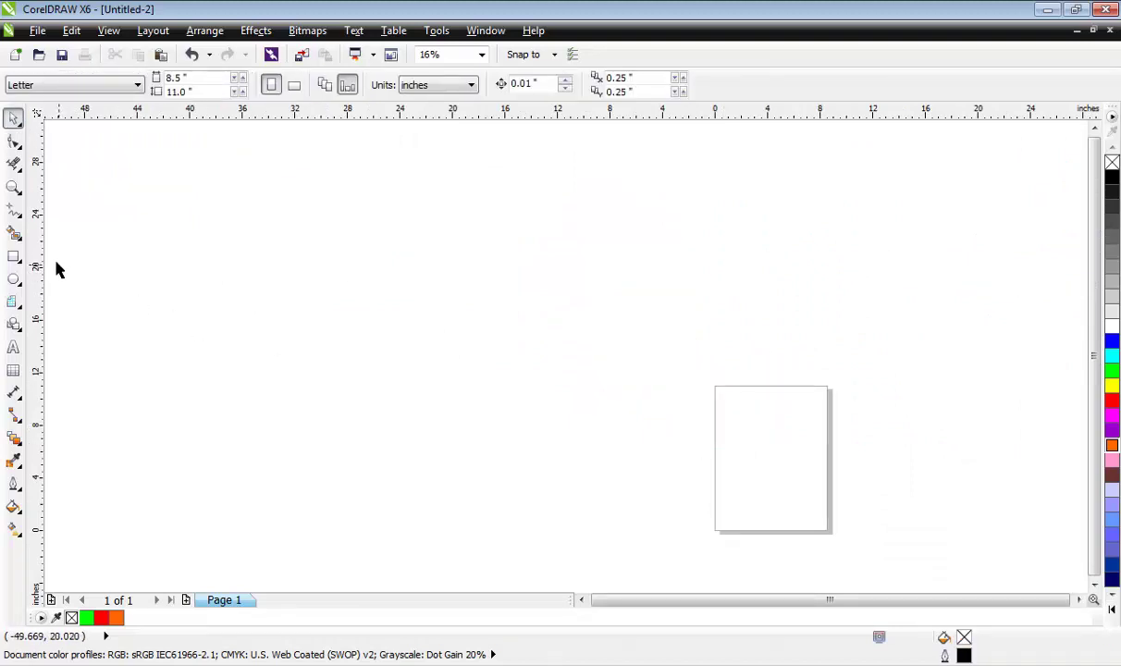
# Draw a nearly horizontal straight line about 49.5 inches wide above the page with the Freehand tool.
pyautogui.click(14, 210)
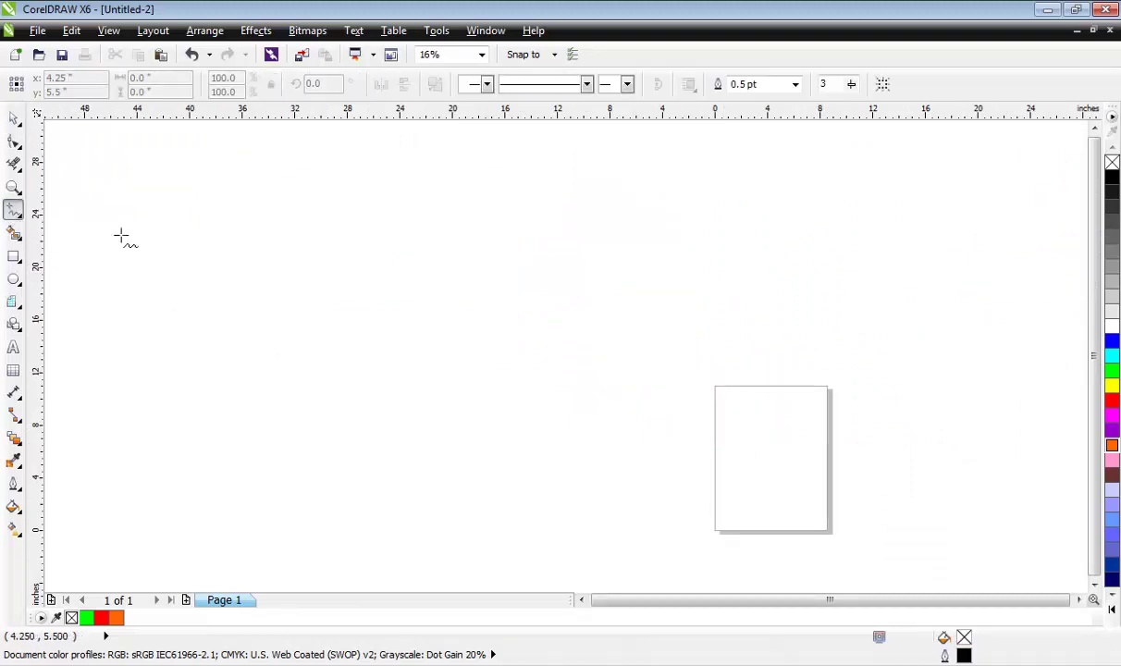
pyautogui.click(164, 260)
pyautogui.scroll(-1, 810, 217)
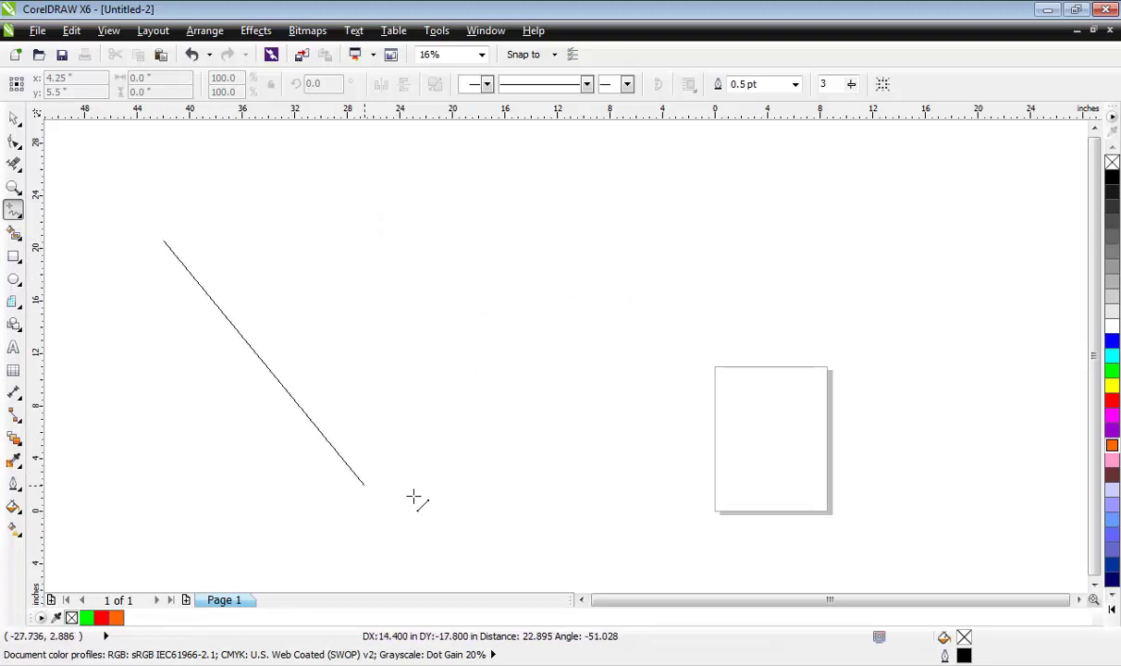
pyautogui.click(815, 230)
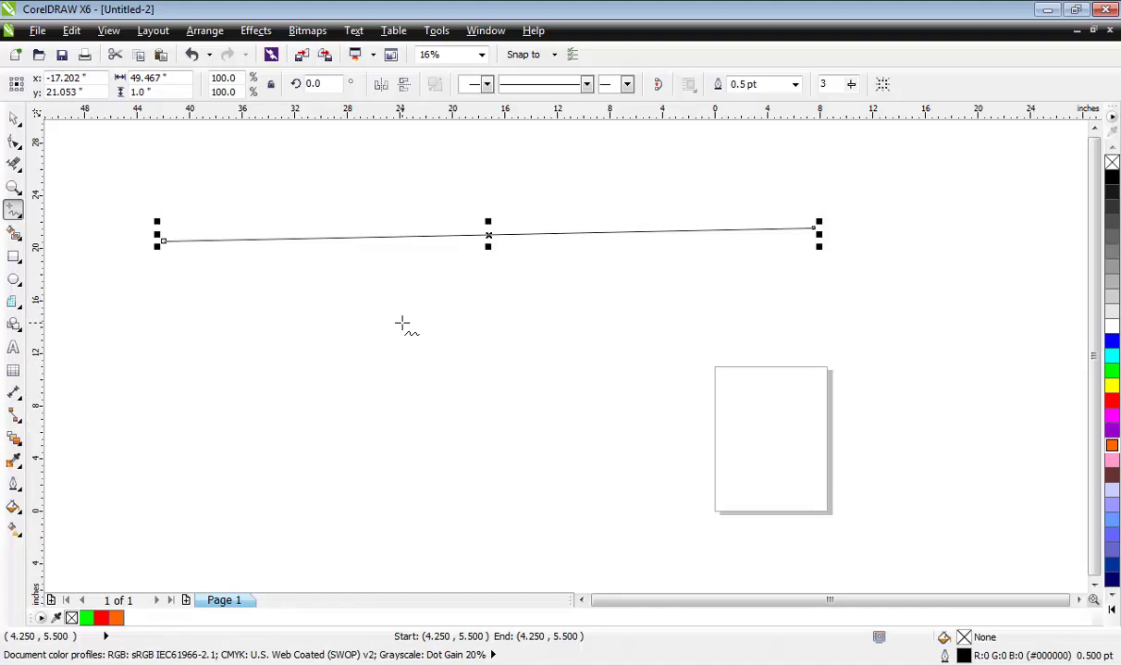
# Draw a closed triangle of connected straight segments about 40.6 inches wide below the line, its apex pointing down.
pyautogui.click(315, 306)
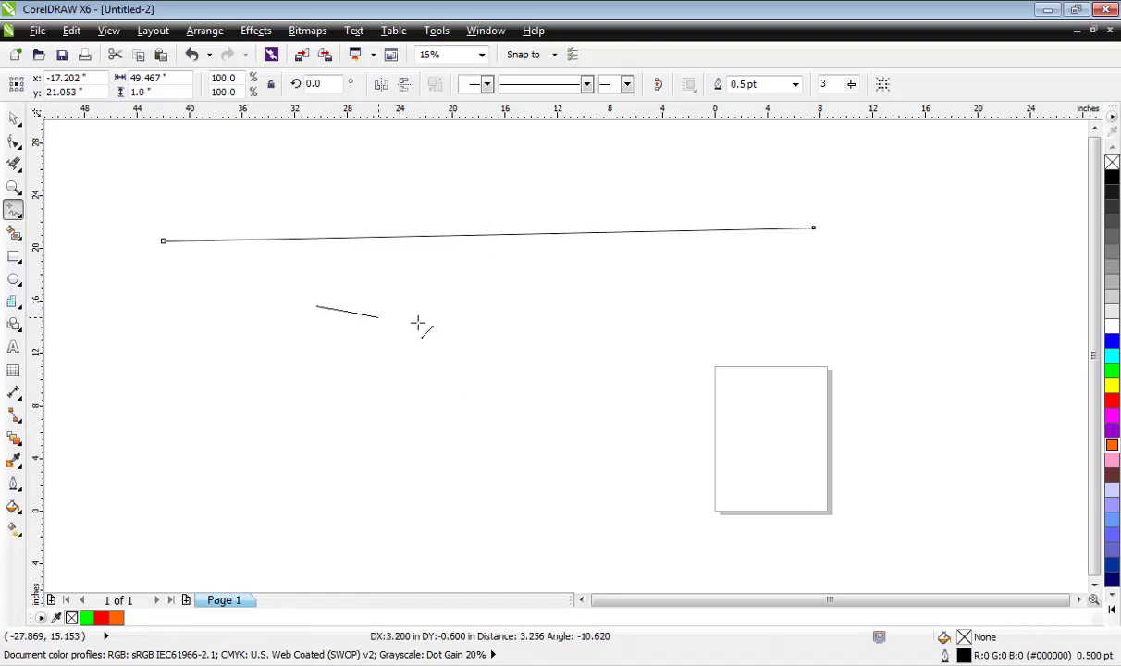
pyautogui.click(854, 303)
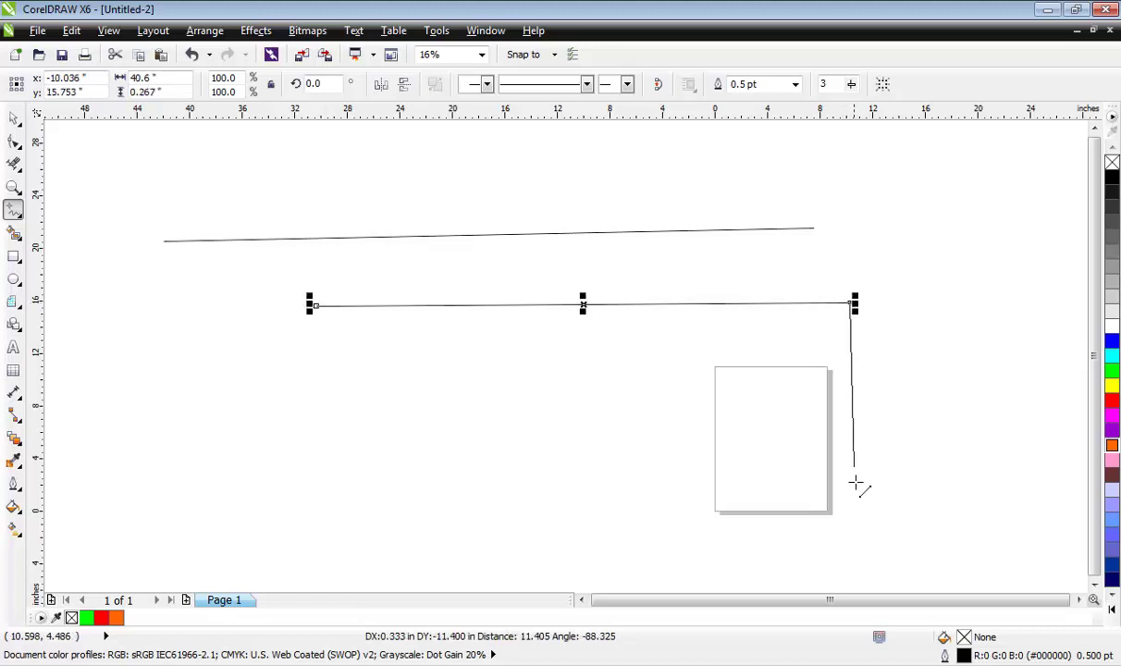
pyautogui.click(630, 482)
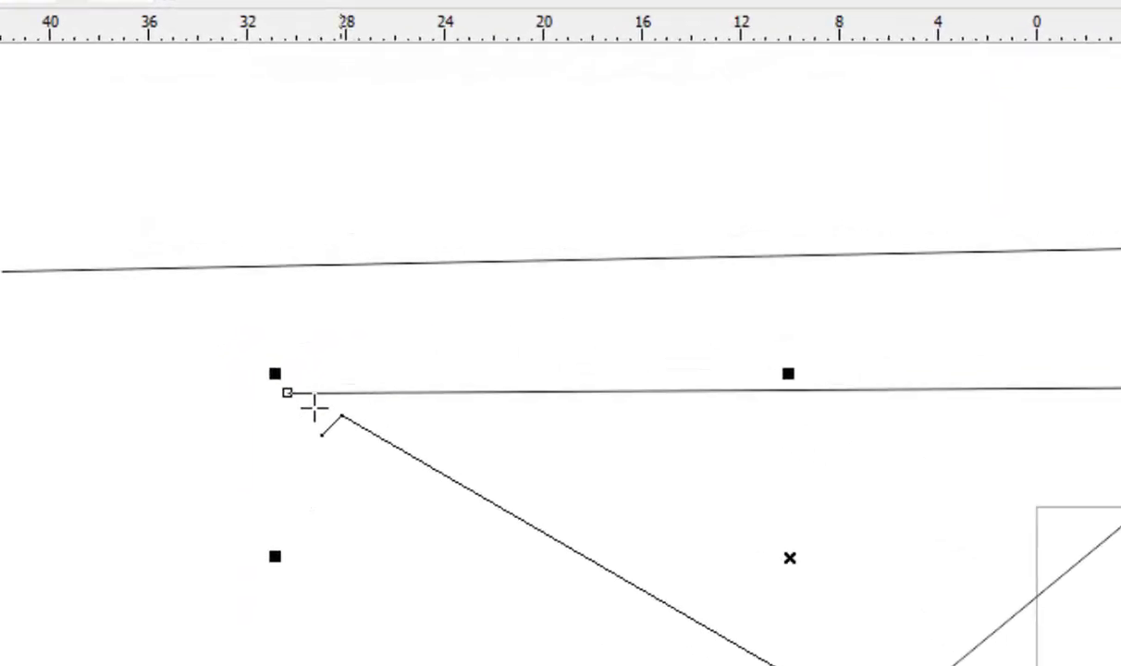
pyautogui.hotkey('ctrl', 'z')
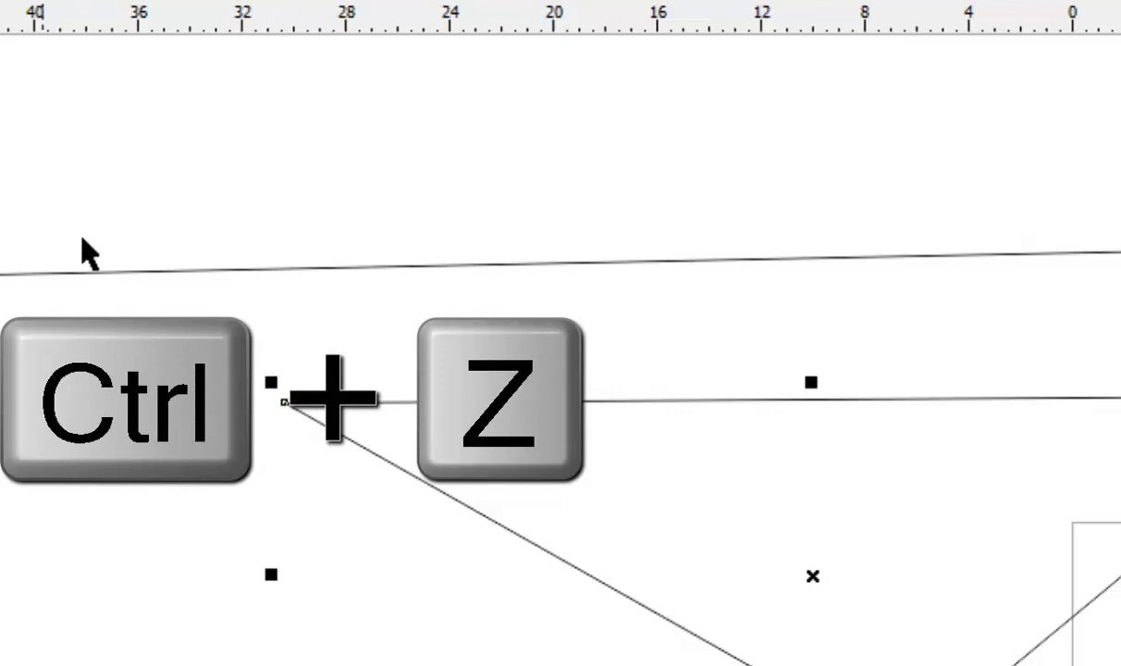
# Continue the upper straight line from its right end node and close it into a triangle with the Freehand tool.
pyautogui.click(150, 274)
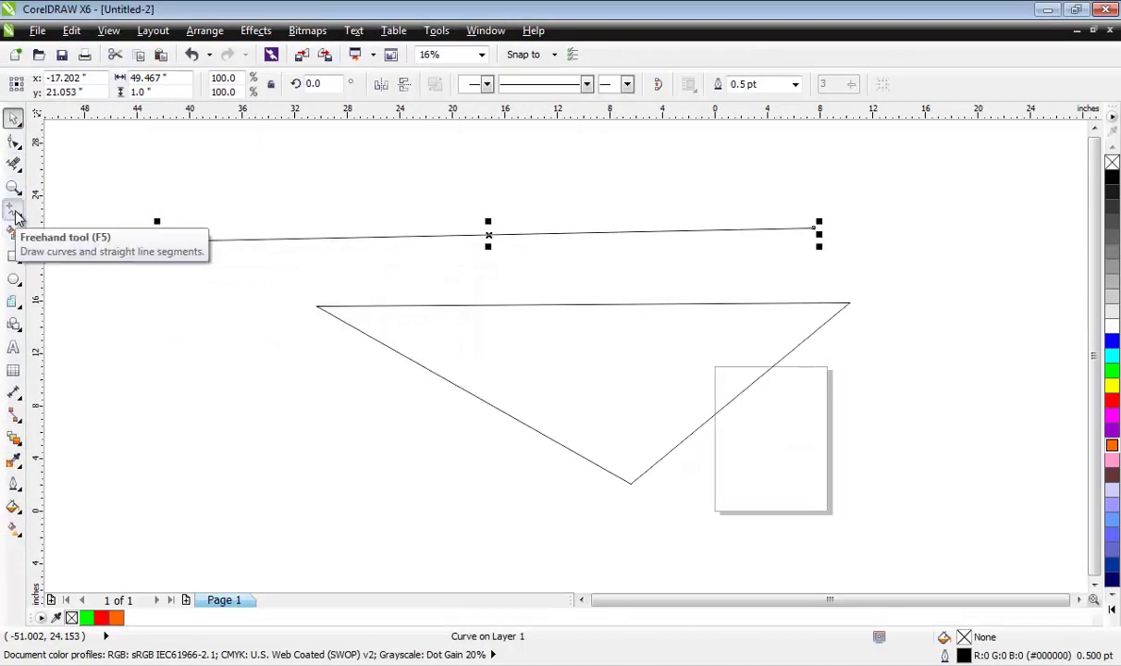
pyautogui.click(15, 213)
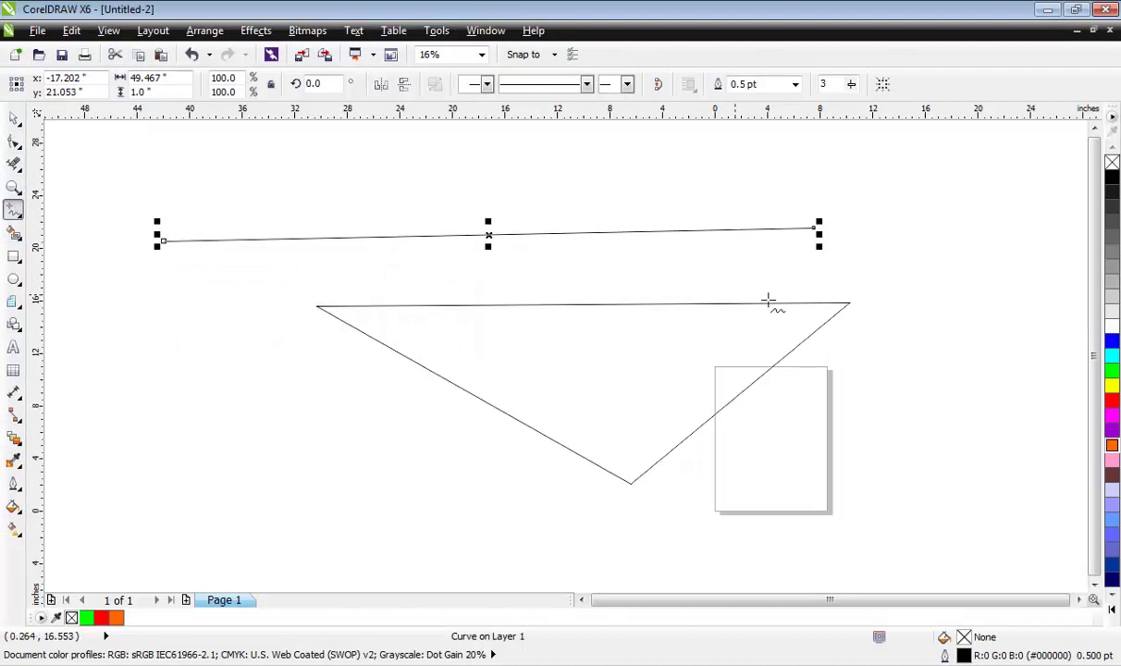
pyautogui.click(817, 230)
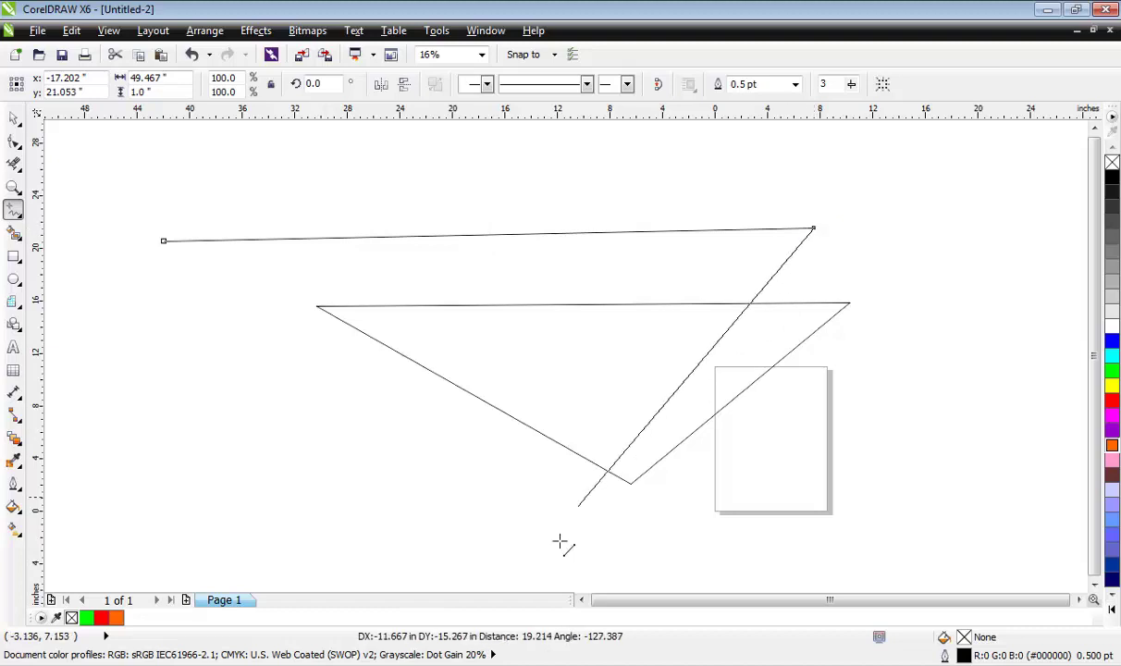
pyautogui.click(292, 464)
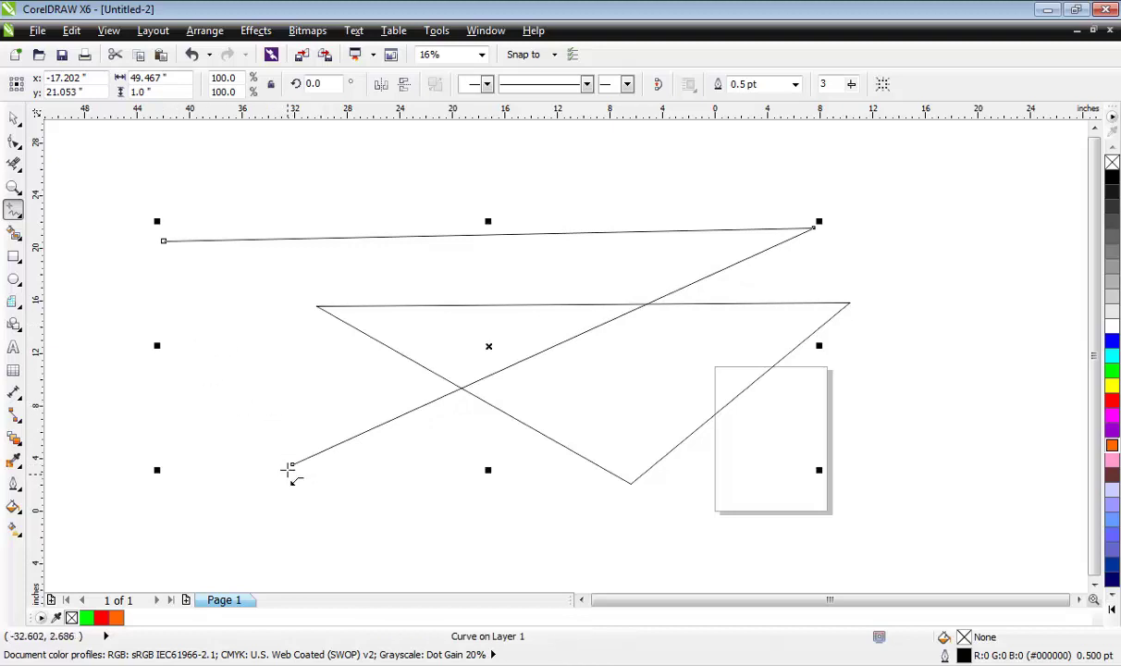
pyautogui.moveTo(292, 464); pyautogui.dragTo(164, 241)
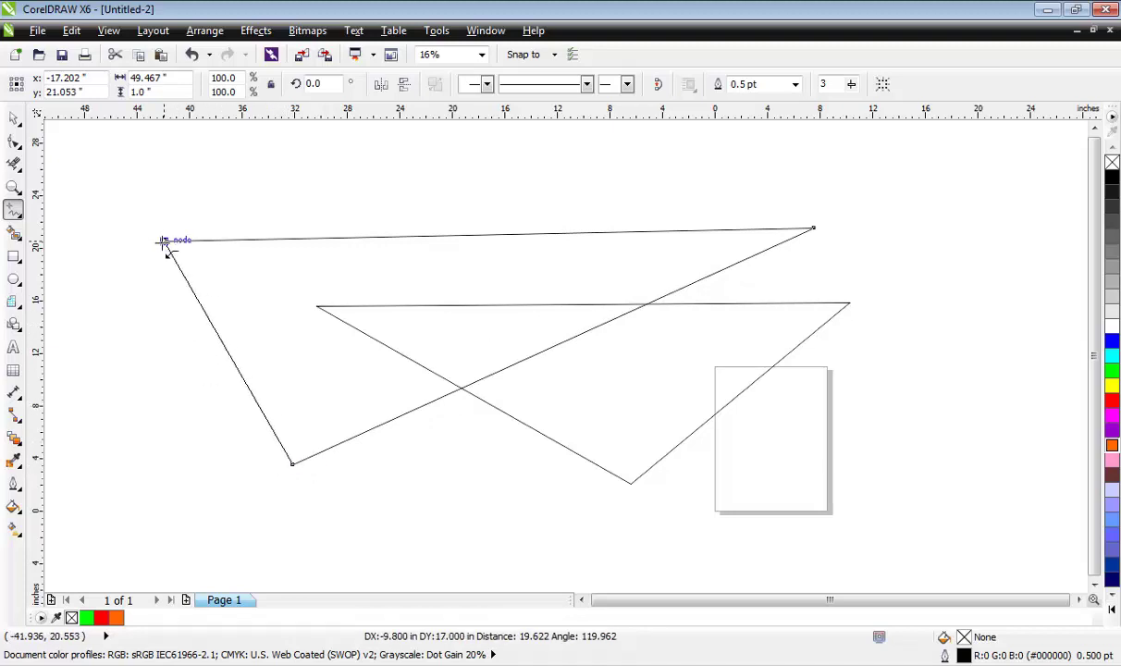
# Select both triangles together and delete them.
pyautogui.scroll(-2, 242, 319)
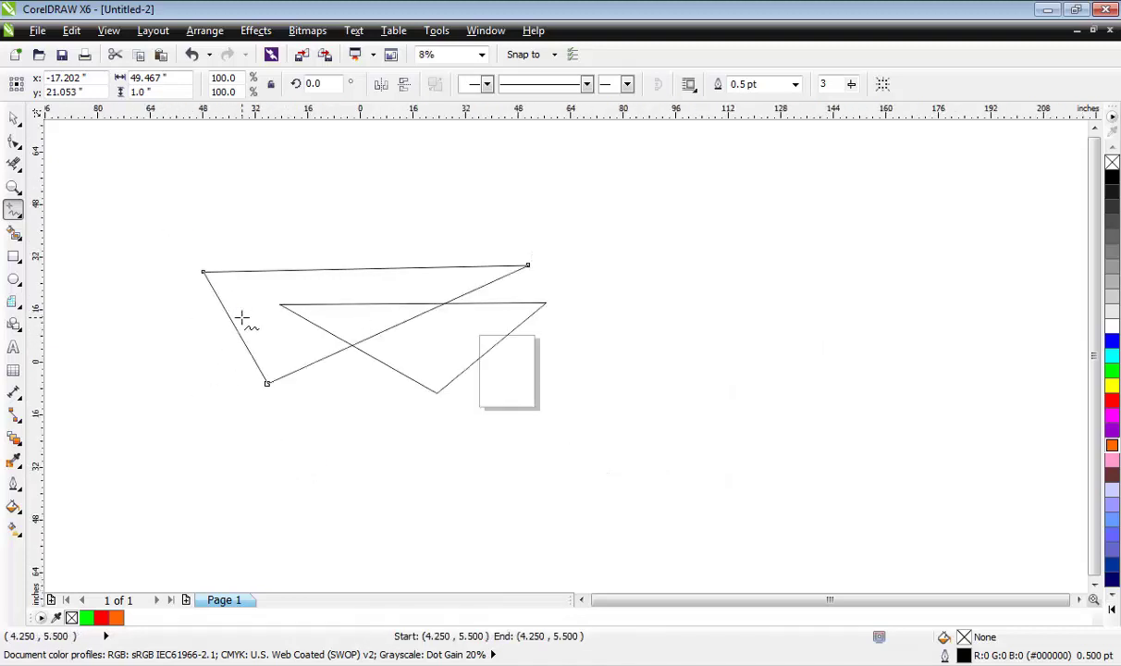
pyautogui.click(14, 118)
pyautogui.click(130, 240)
pyautogui.moveTo(129, 240); pyautogui.dragTo(471, 451)
pyautogui.press('Delete')
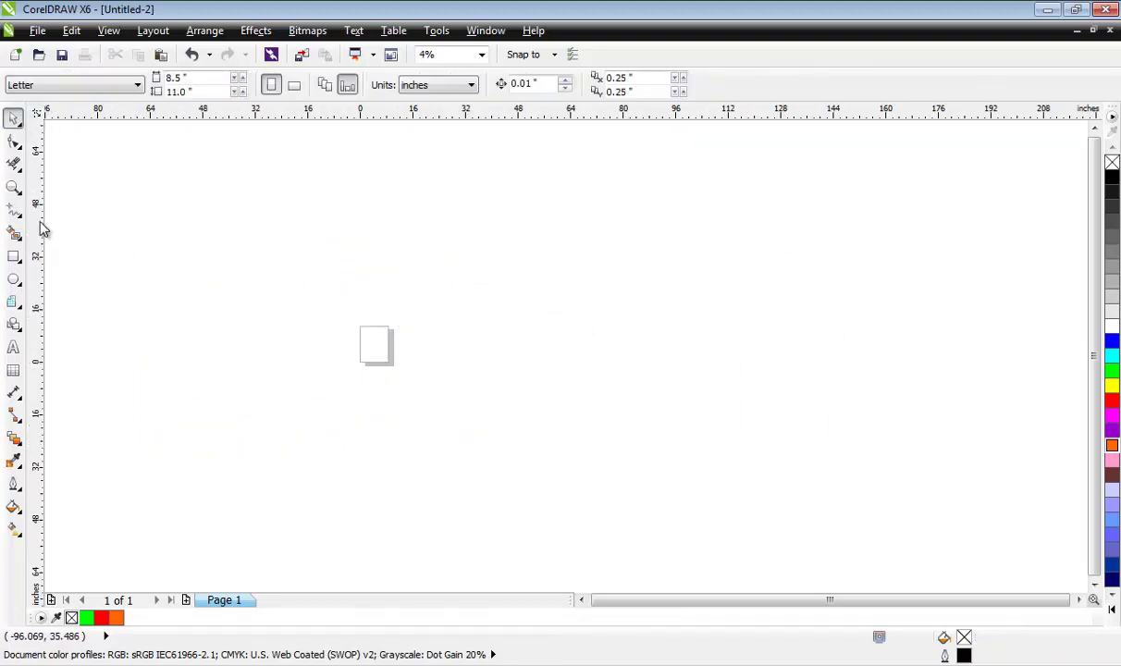
# Draw a perfectly horizontal straight line about 189 inches long above the page with the Freehand tool.
pyautogui.click(14, 211)
pyautogui.moveTo(228, 276)
pyautogui.mouseDown()
pyautogui.moveTo(517, 306)
pyautogui.moveTo(586, 261)
pyautogui.moveTo(731, 279)
pyautogui.moveTo(753, 266)
pyautogui.moveTo(828, 275)
pyautogui.moveTo(515, 255)
pyautogui.moveTo(313, 271)
pyautogui.moveTo(873, 255)
pyautogui.moveTo(870, 182)
pyautogui.moveTo(648, 251)
pyautogui.mouseUp()
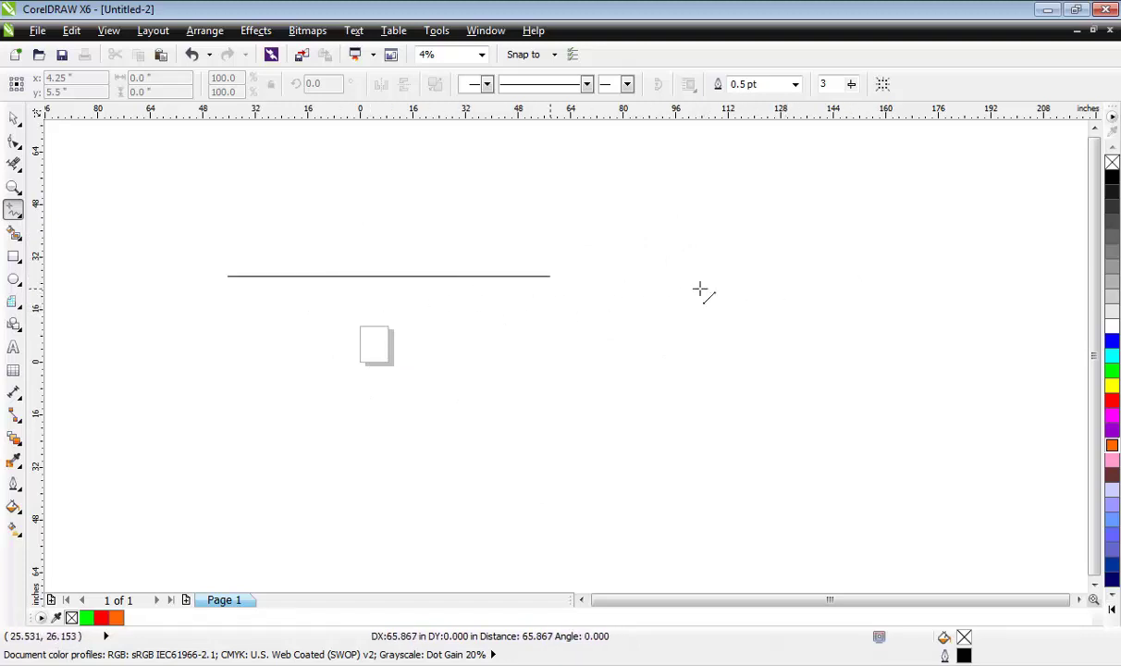
pyautogui.click(852, 283)
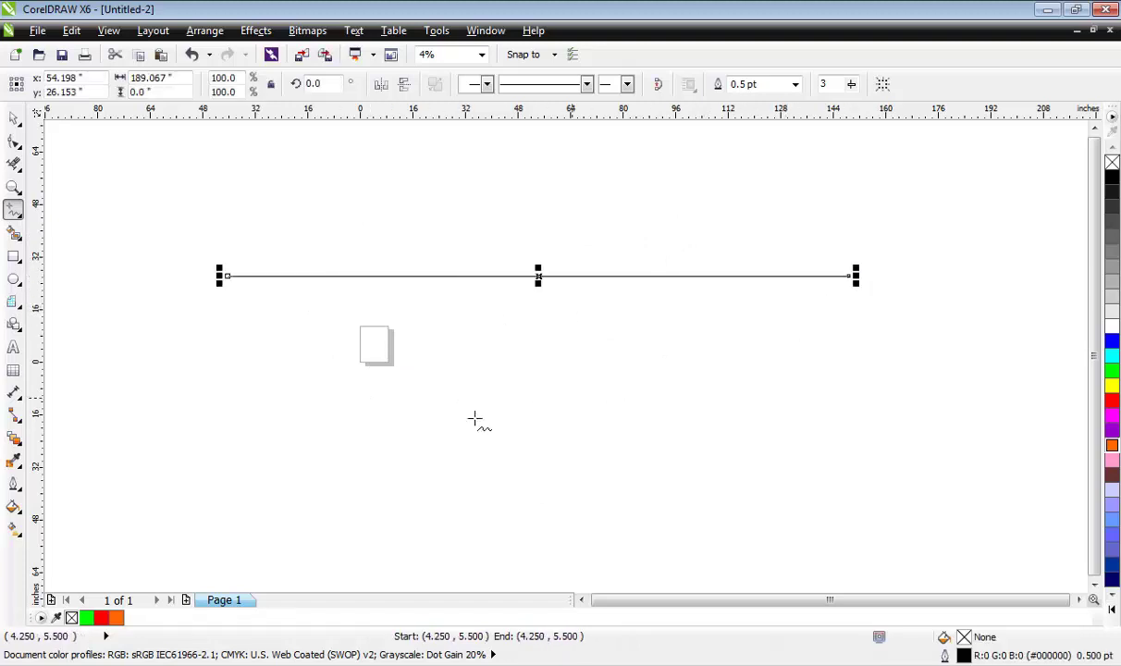
# Select the horizontal line and stretch it from its right end to about 199 inches long.
pyautogui.click(14, 117)
pyautogui.click(380, 255)
pyautogui.click(464, 275)
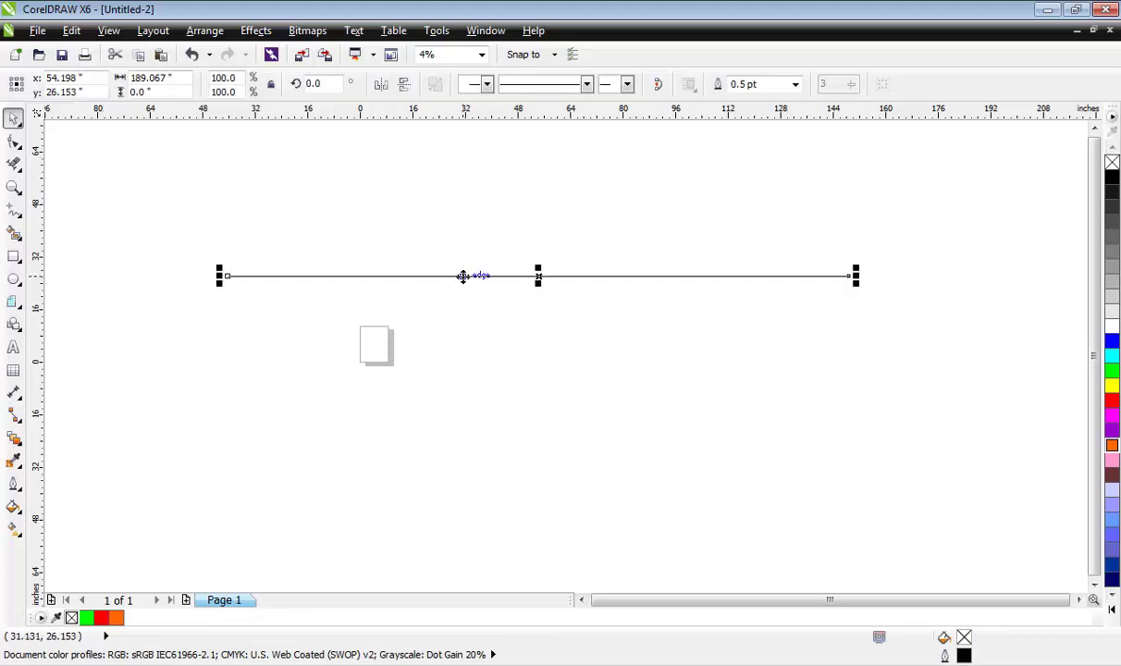
pyautogui.click(14, 122)
pyautogui.click(15, 121)
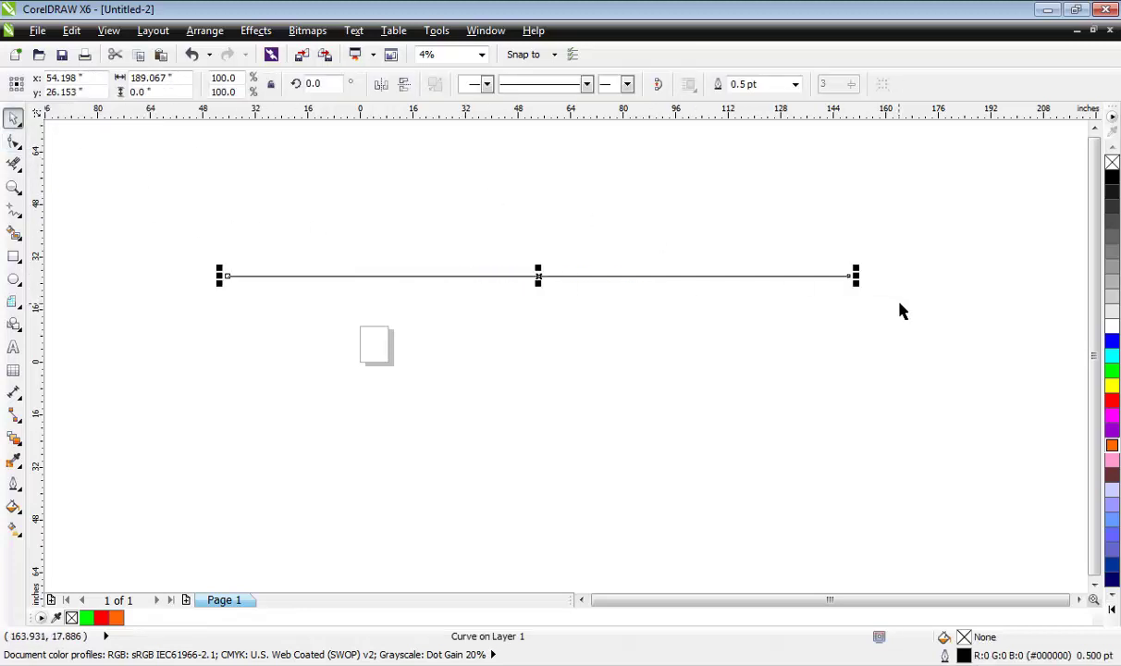
pyautogui.moveTo(854, 278); pyautogui.dragTo(890, 281)
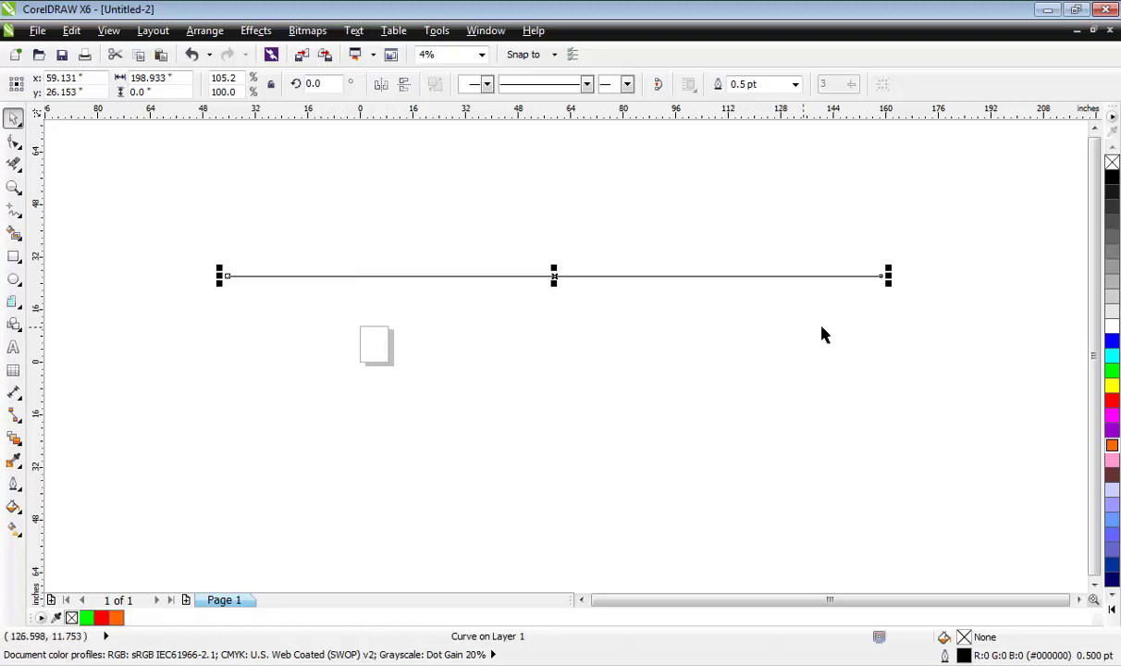
# Shrink the horizontal line symmetrically about its centre to 152 inches, then delete it.
pyautogui.moveTo(889, 278); pyautogui.dragTo(811, 278)
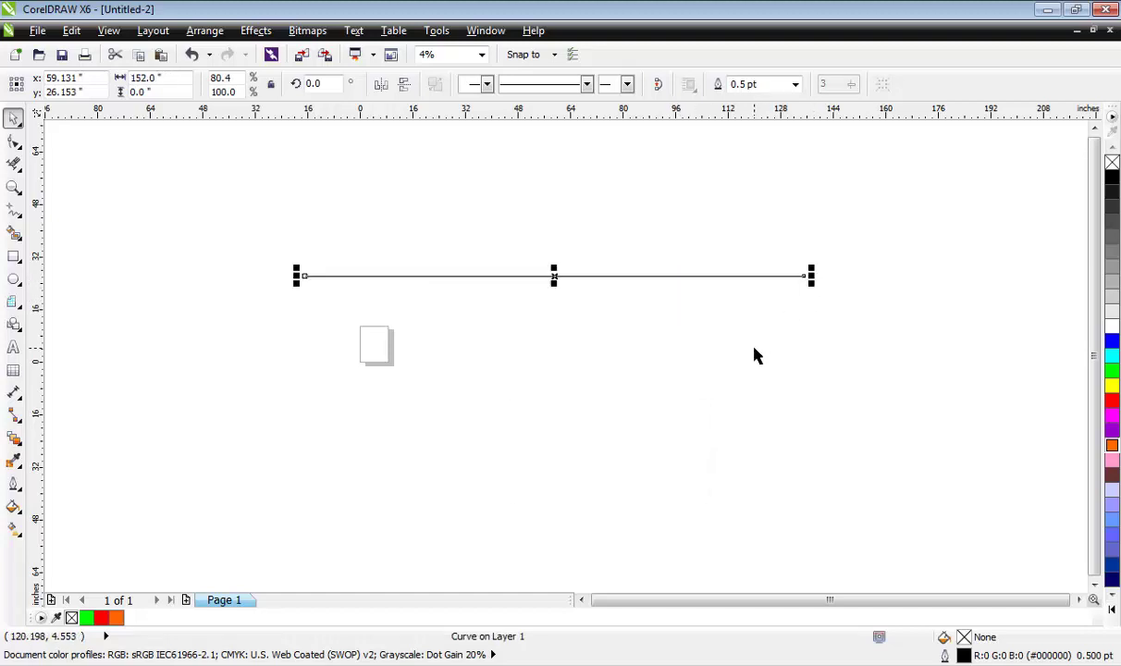
pyautogui.press('Delete')
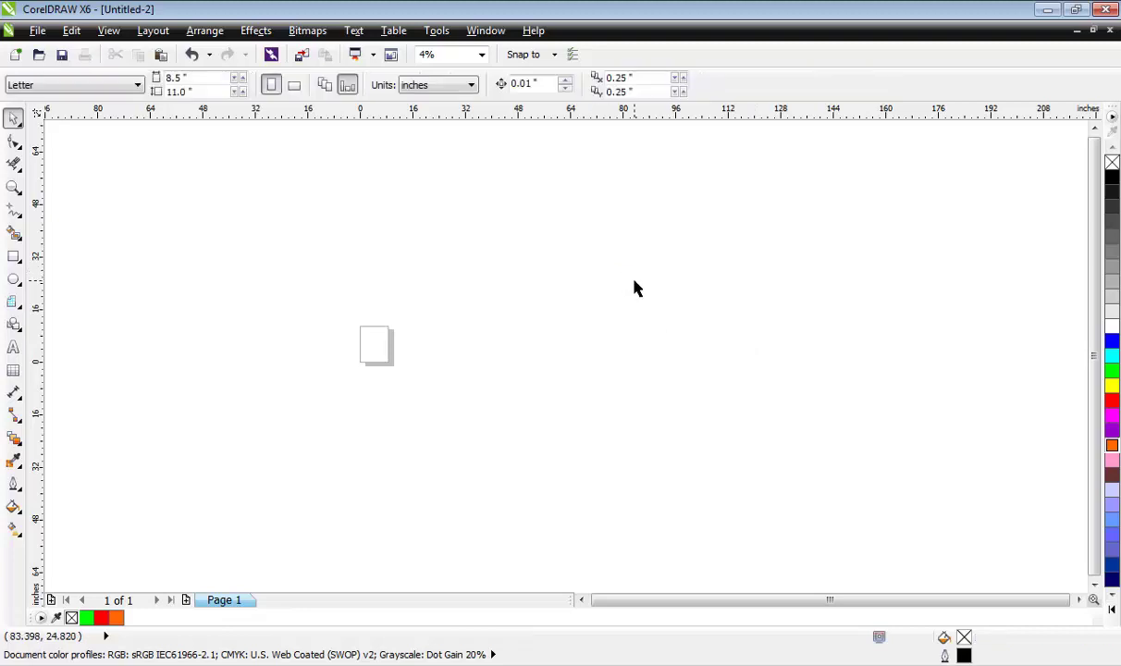